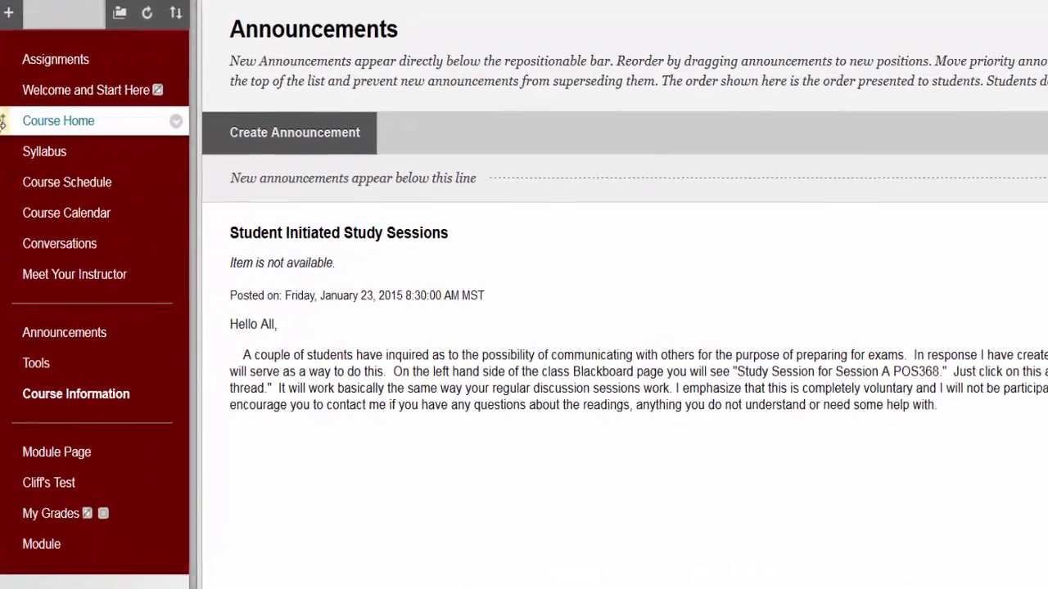
# Move the Course Home link below Course Schedule in the course menu and return it to its place above Syllabus
pyautogui.moveTo(5, 122); pyautogui.dragTo(5, 175)
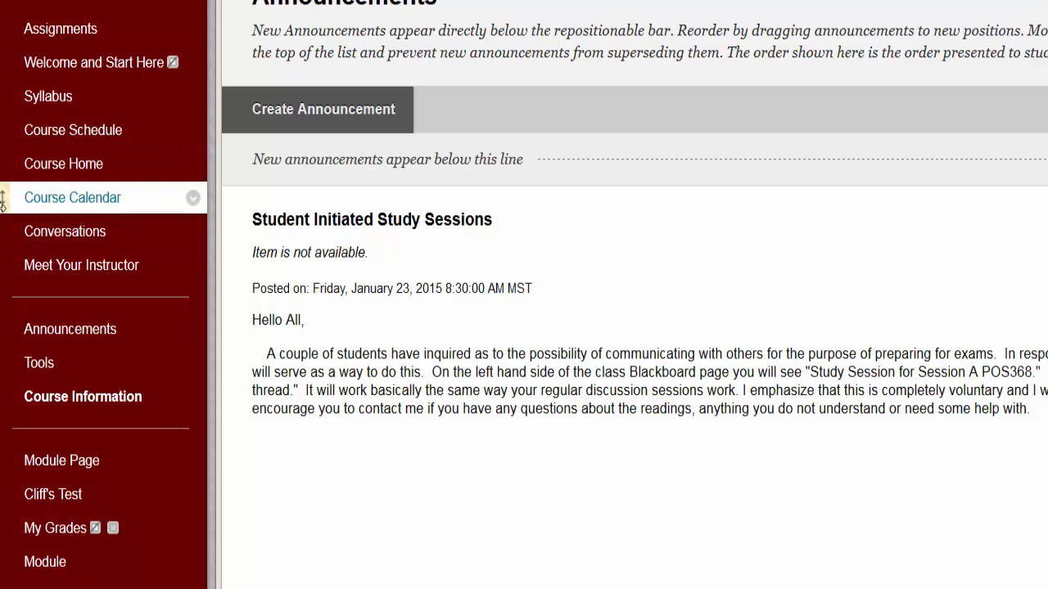
pyautogui.moveTo(5, 163); pyautogui.dragTo(5, 90)
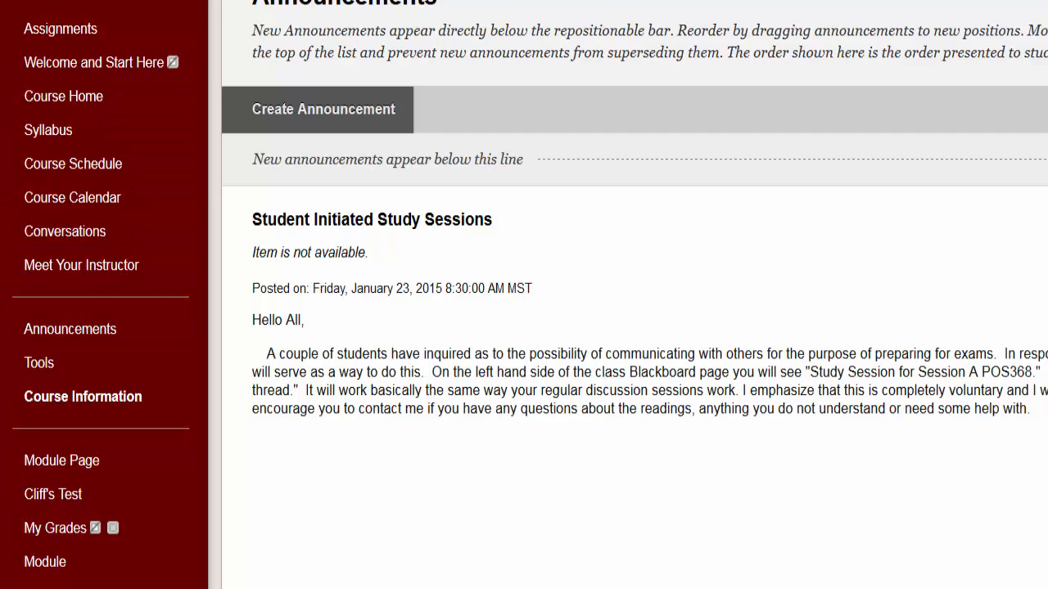
# Open the Syllabus link for renaming, keep the name "Syllabus", and hide the link from students
pyautogui.click(190, 132)
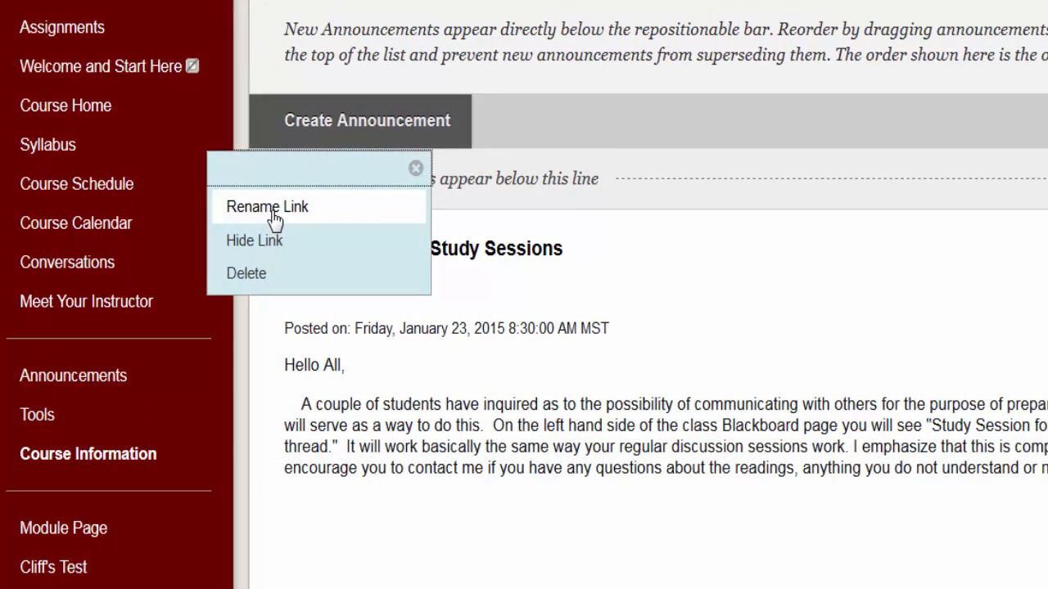
pyautogui.click(273, 208)
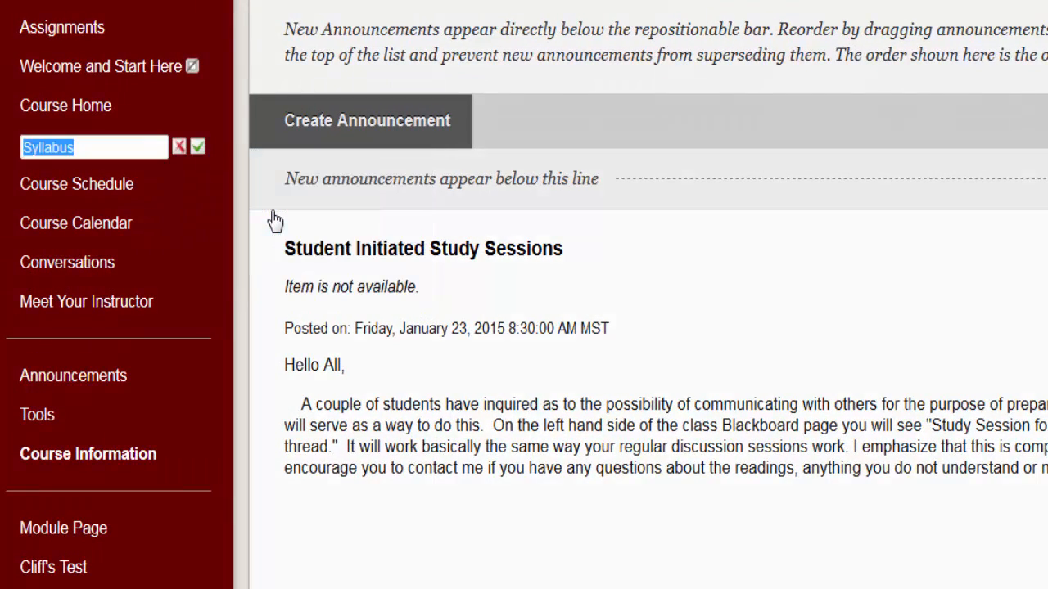
pyautogui.click(196, 149)
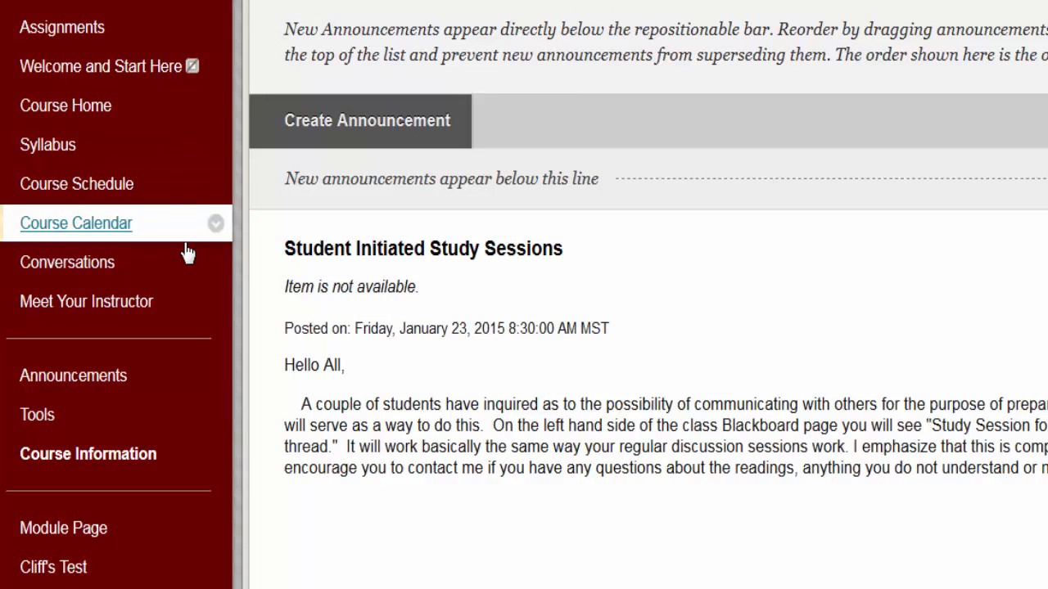
pyautogui.click(216, 146)
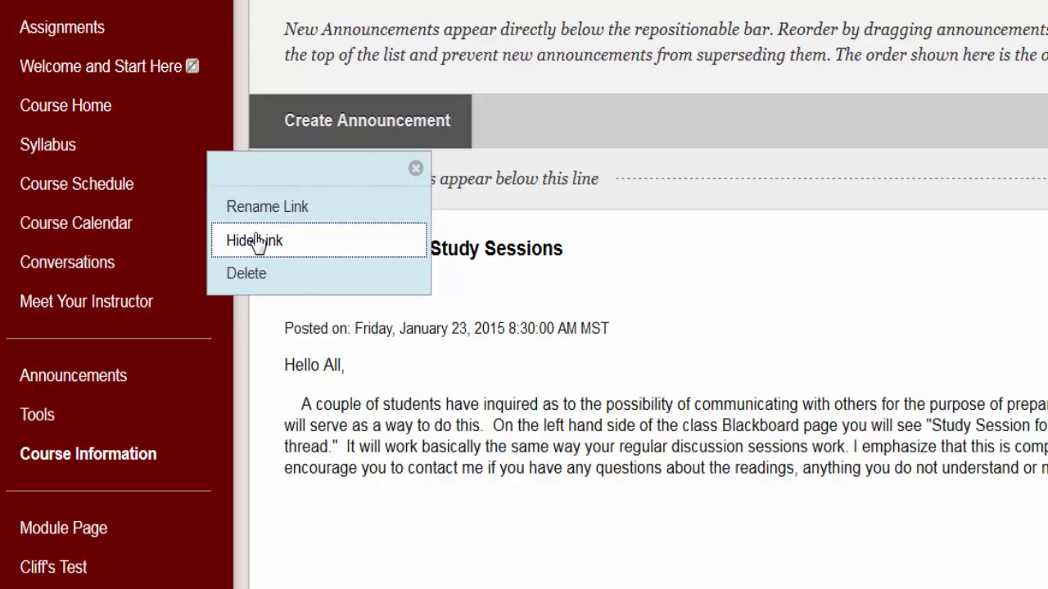
pyautogui.click(229, 240)
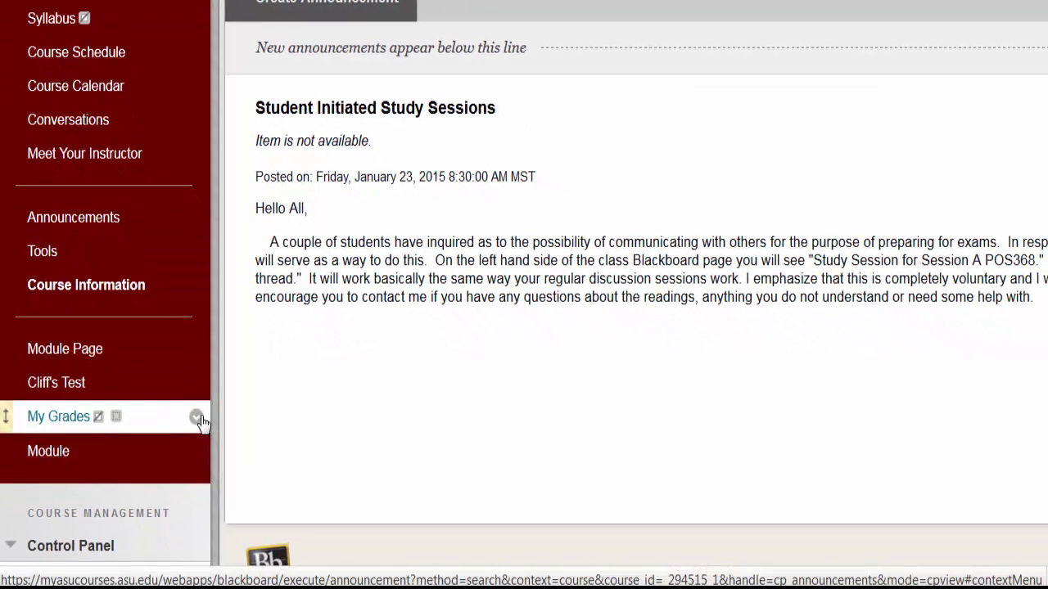
pyautogui.click(196, 419)
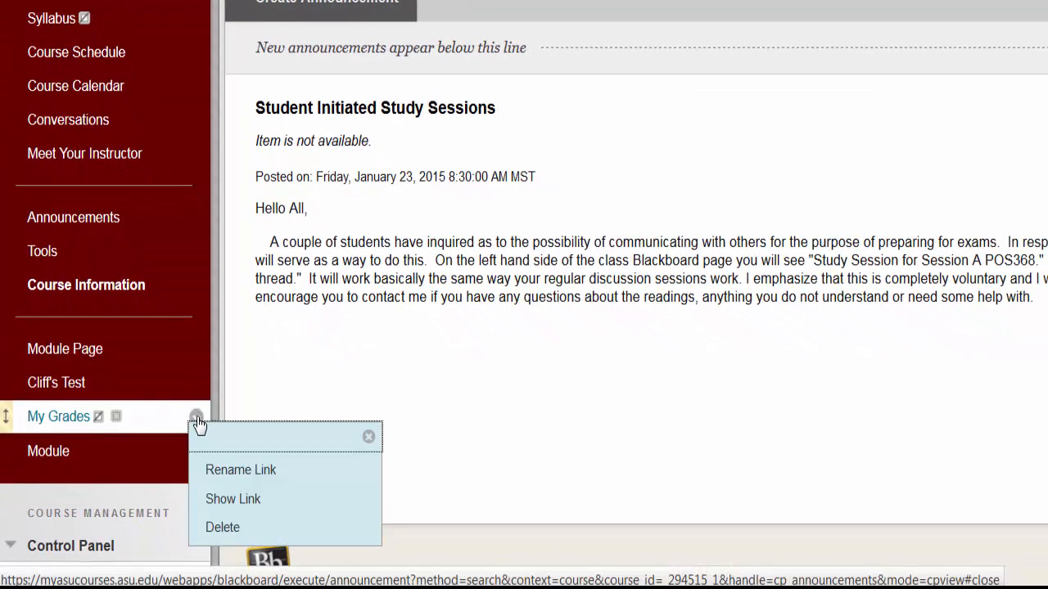
pyautogui.click(205, 528)
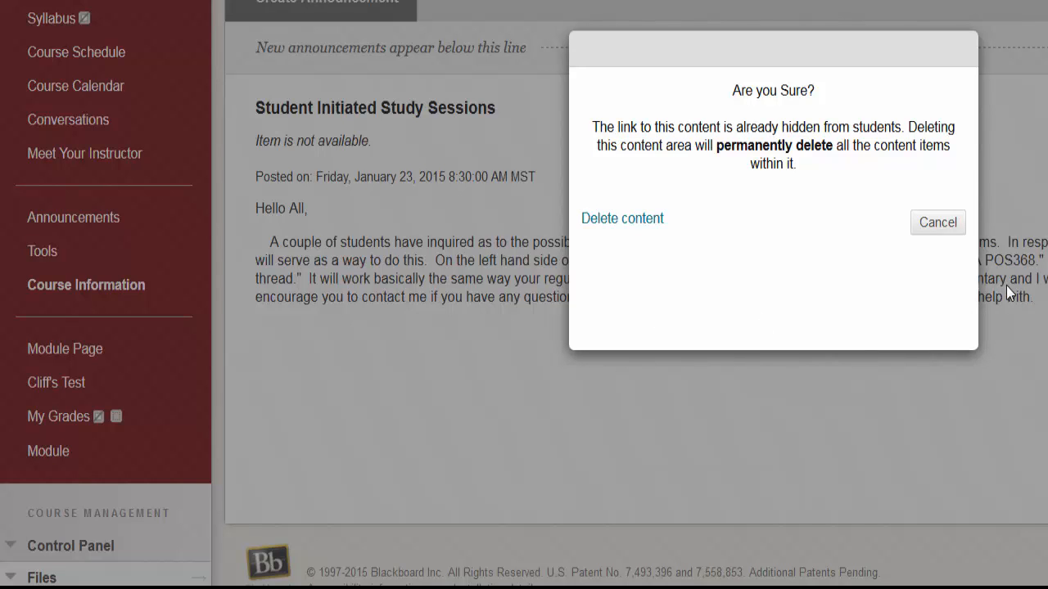
pyautogui.click(937, 225)
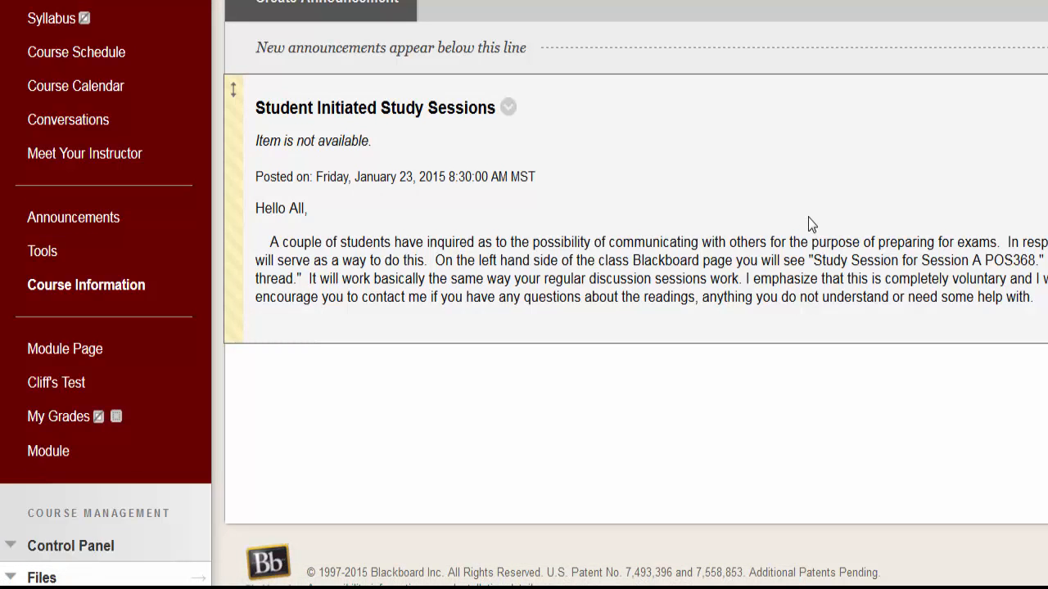
# Add a content area named "Content Items" that is available to users and move it above Module Page in the course menu
pyautogui.scroll(3, 808, 217)
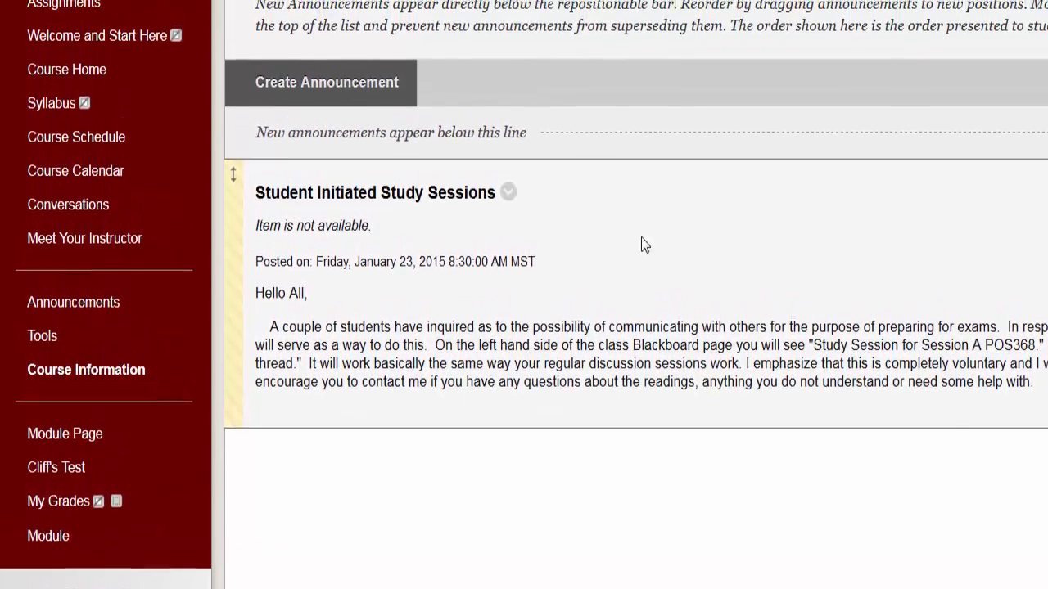
pyautogui.scroll(2, 323, 299)
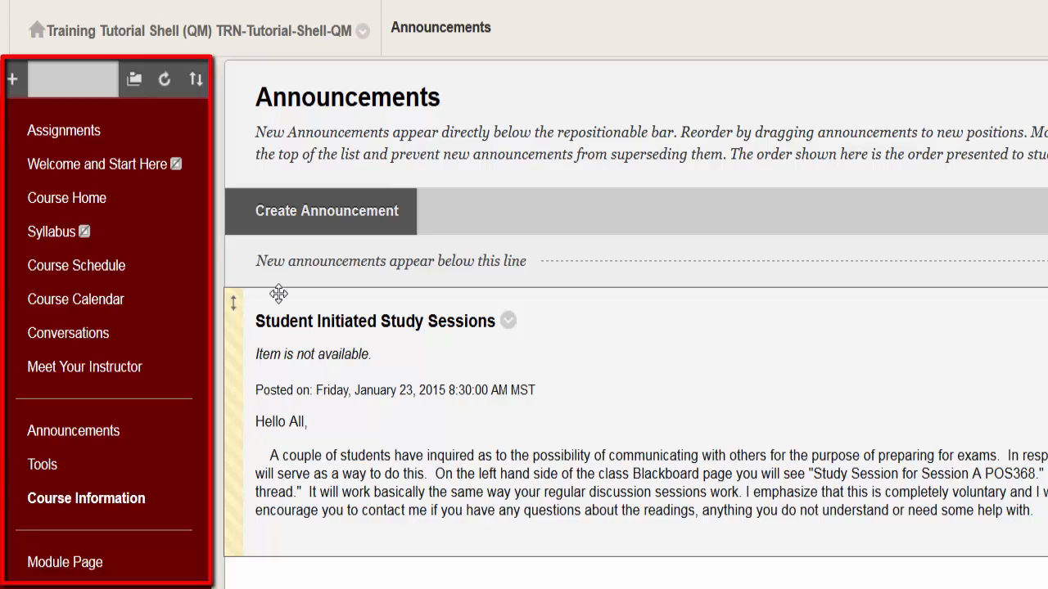
pyautogui.click(13, 79)
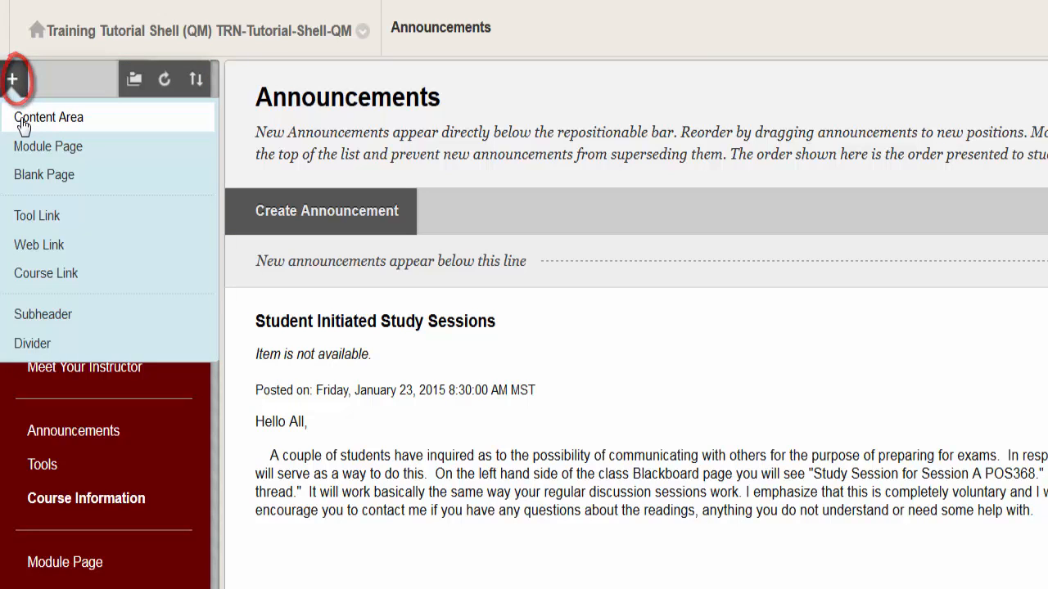
pyautogui.click(25, 120)
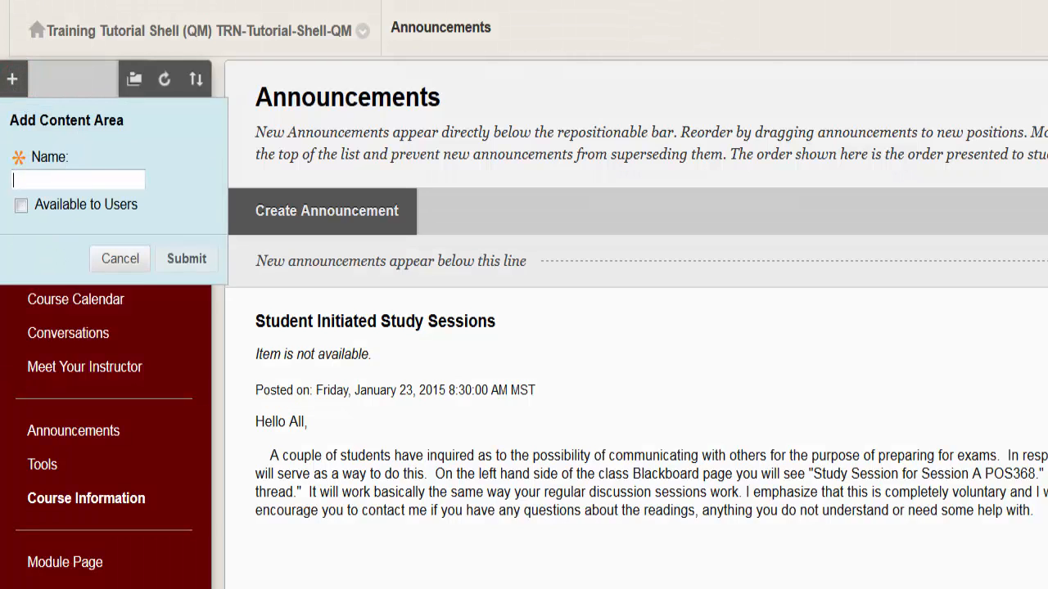
pyautogui.click(42, 180)
pyautogui.scroll(-3, 66, 282)
pyautogui.write('Content Items')
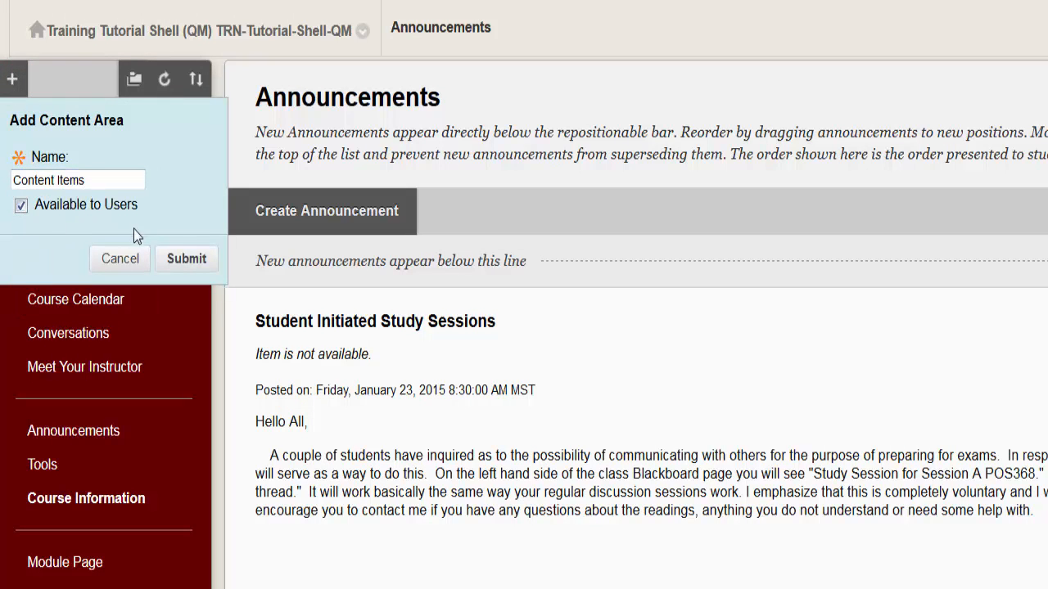
pyautogui.click(185, 258)
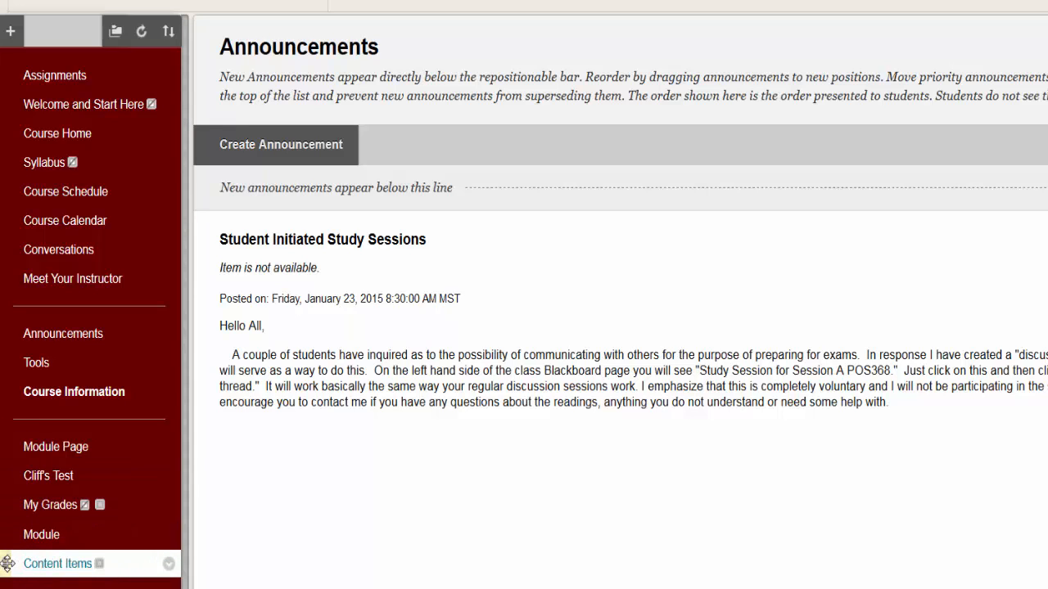
pyautogui.moveTo(11, 565); pyautogui.dragTo(12, 445)
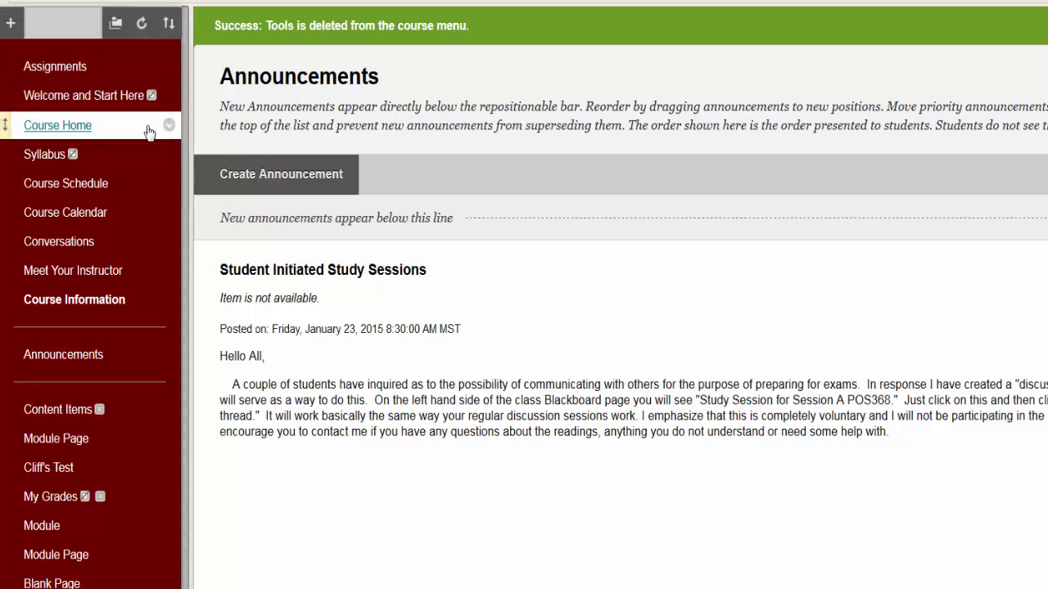
# Add a module page named "Module Page" to the course menu and open the new page
pyautogui.click(10, 24)
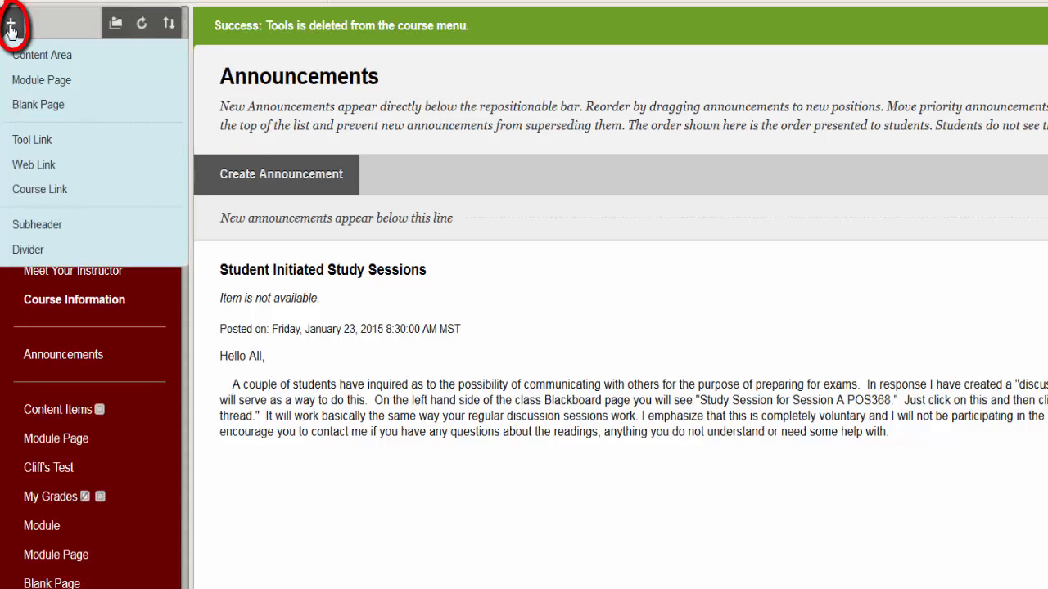
pyautogui.click(25, 80)
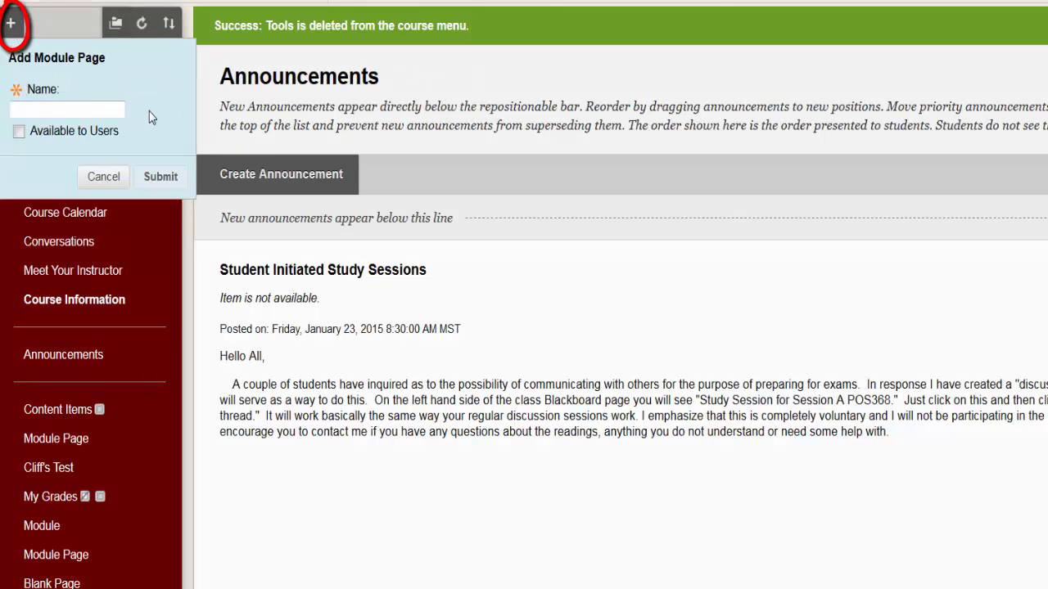
pyautogui.write('Mo')
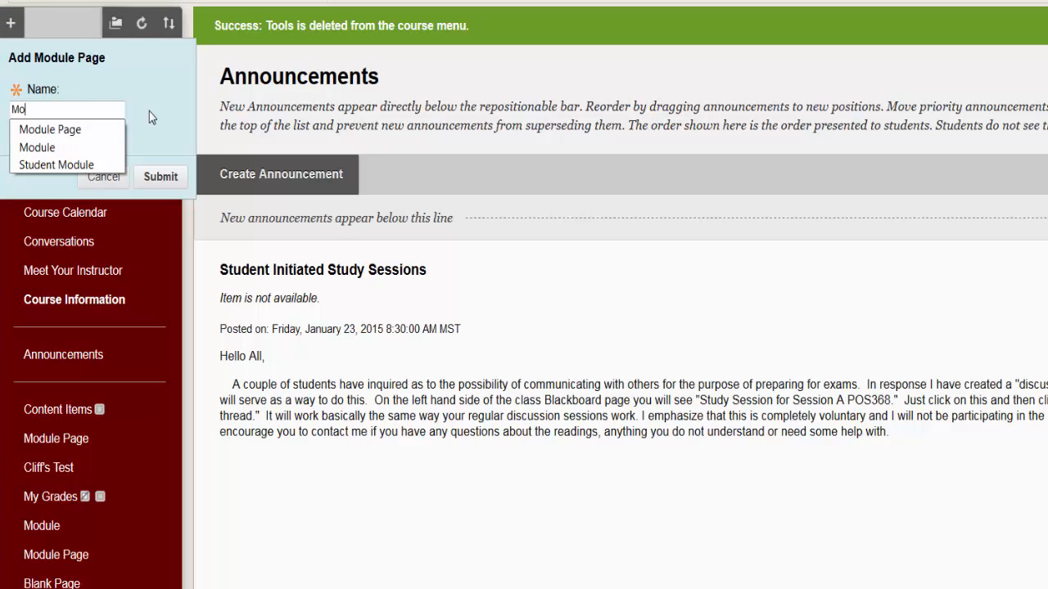
pyautogui.press('Down')
pyautogui.press('Return')
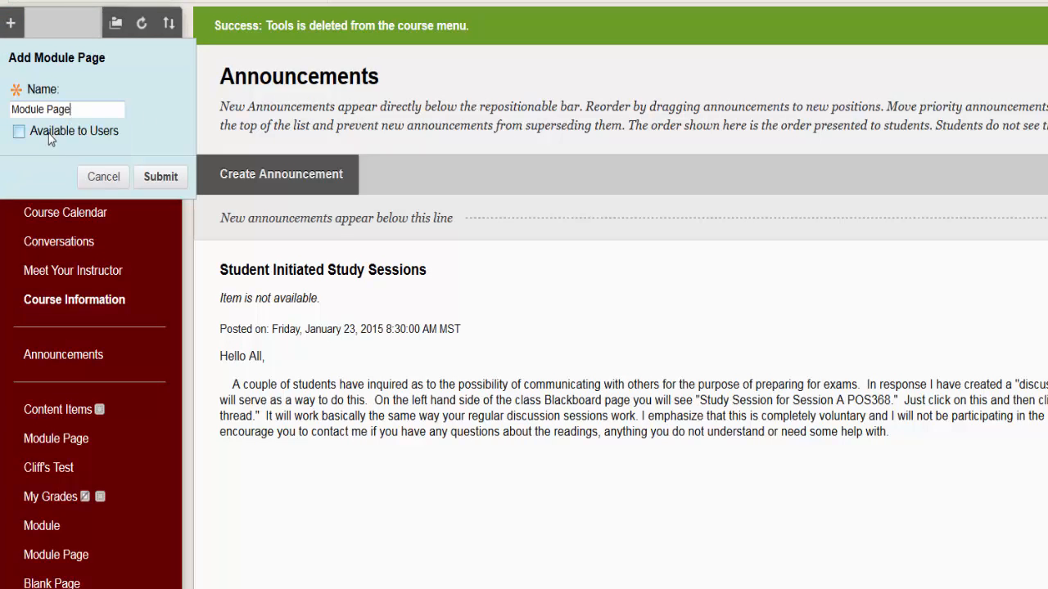
pyautogui.click(145, 175)
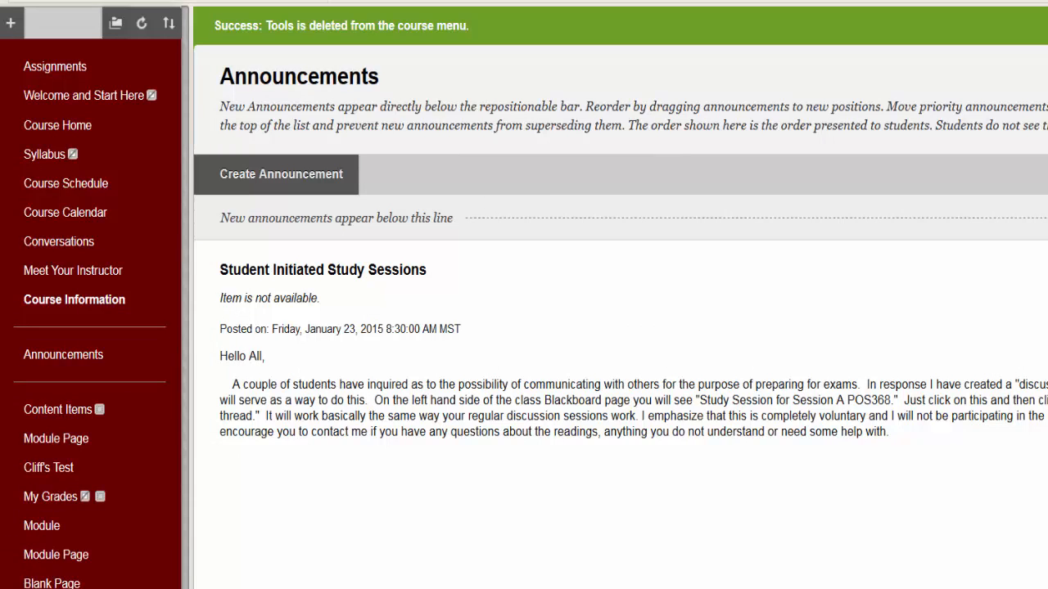
pyautogui.click(56, 588)
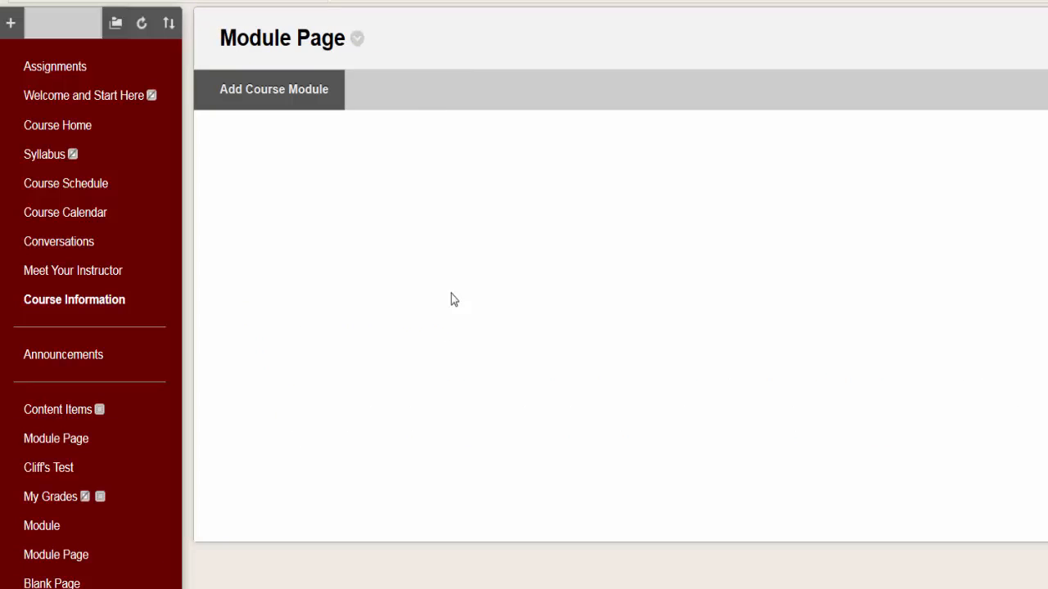
# Add a blank page named "Blamk Page" to the course menu and make it available to users
pyautogui.click(10, 23)
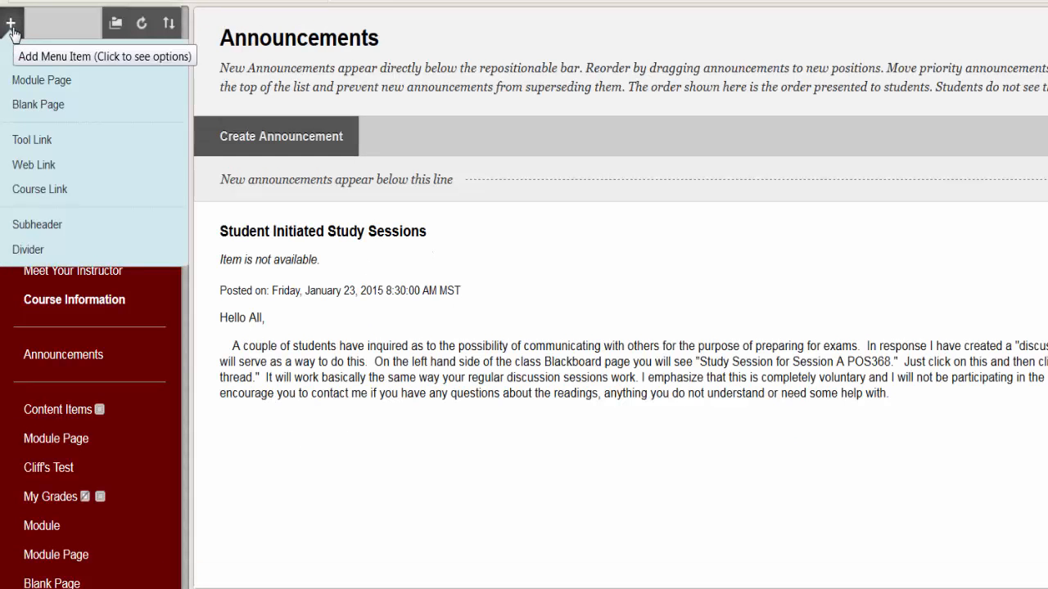
pyautogui.click(19, 113)
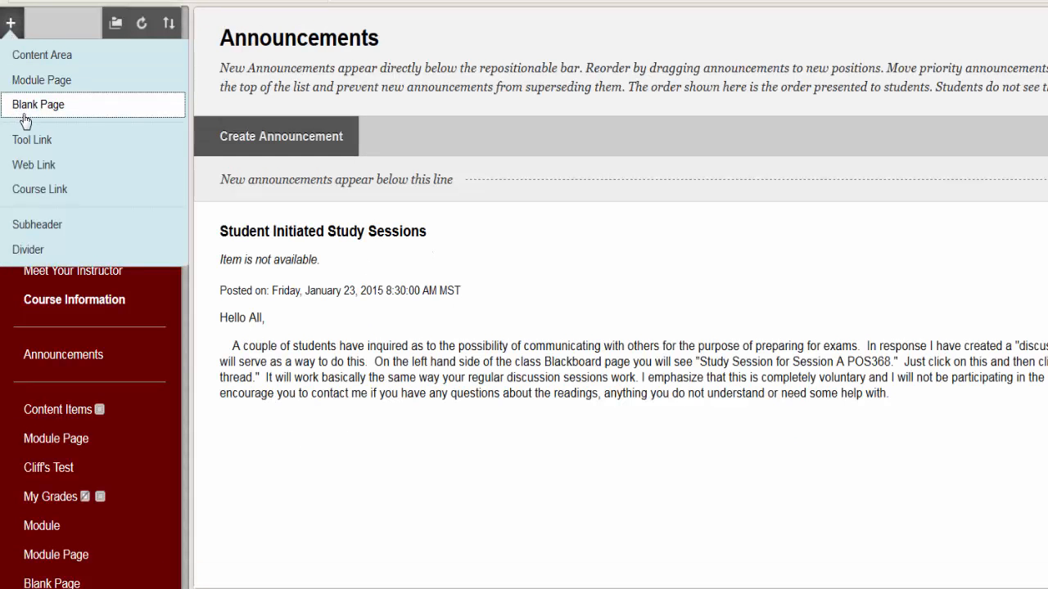
pyautogui.click(42, 115)
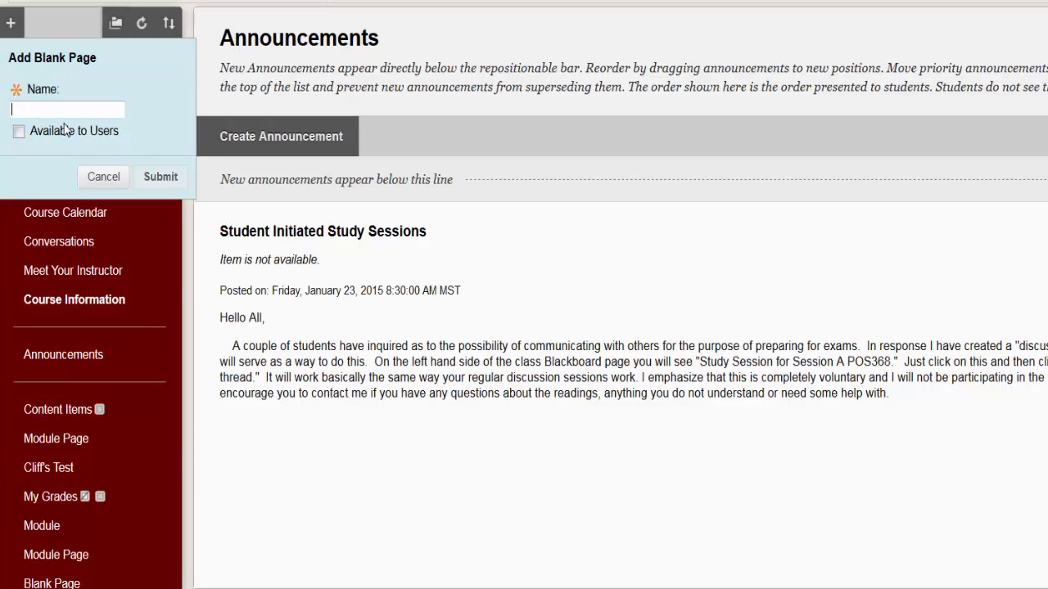
pyautogui.write('Blamk Page')
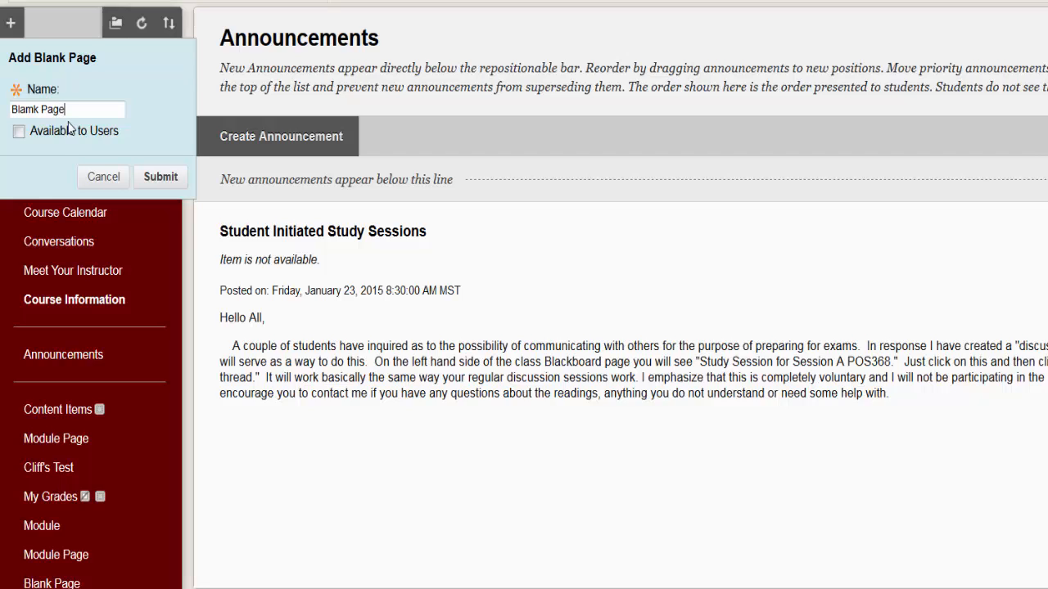
pyautogui.click(18, 132)
pyautogui.click(176, 180)
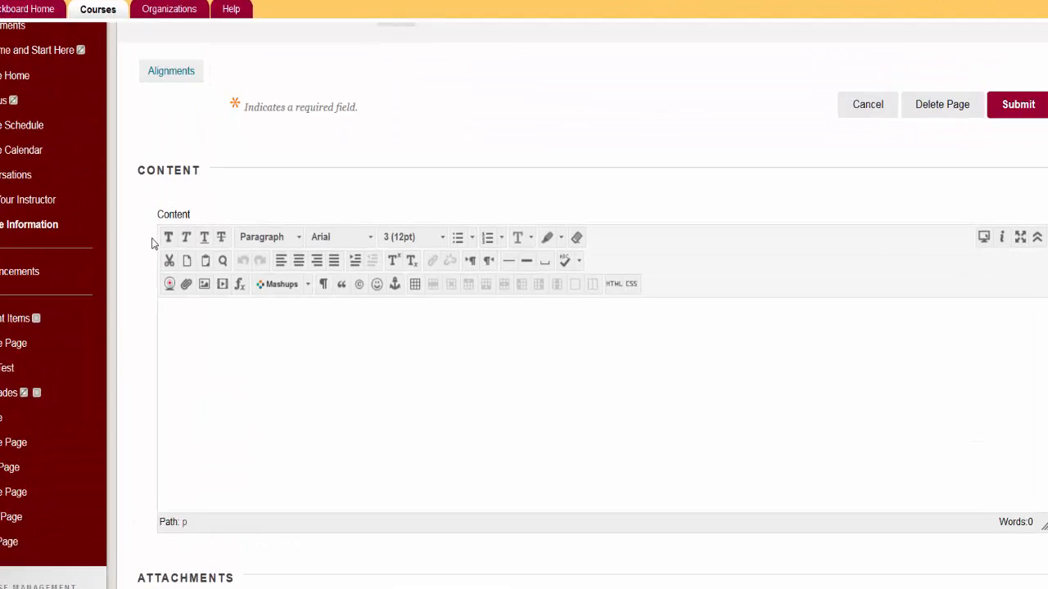
# Enter "This is an example of content" as the blank page's content and start adding alignments to the page
pyautogui.click(243, 324)
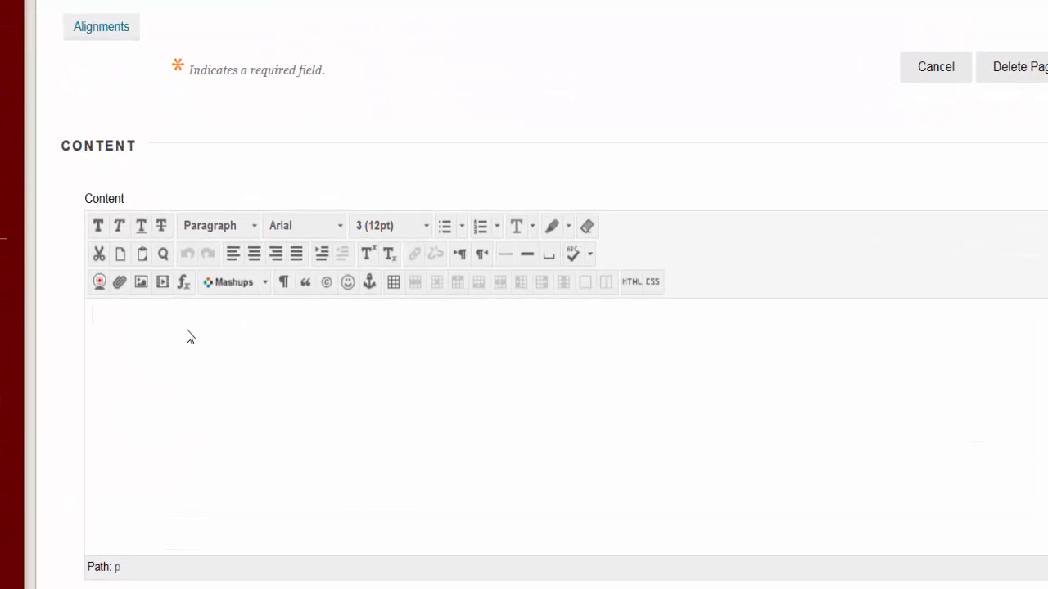
pyautogui.write('This is an examp')
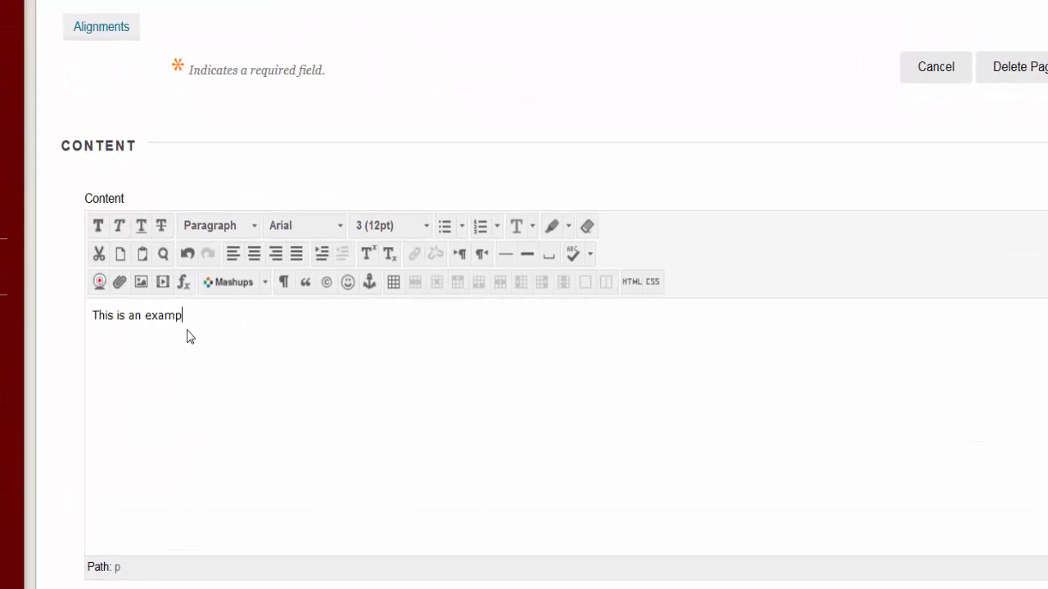
pyautogui.write('le of content')
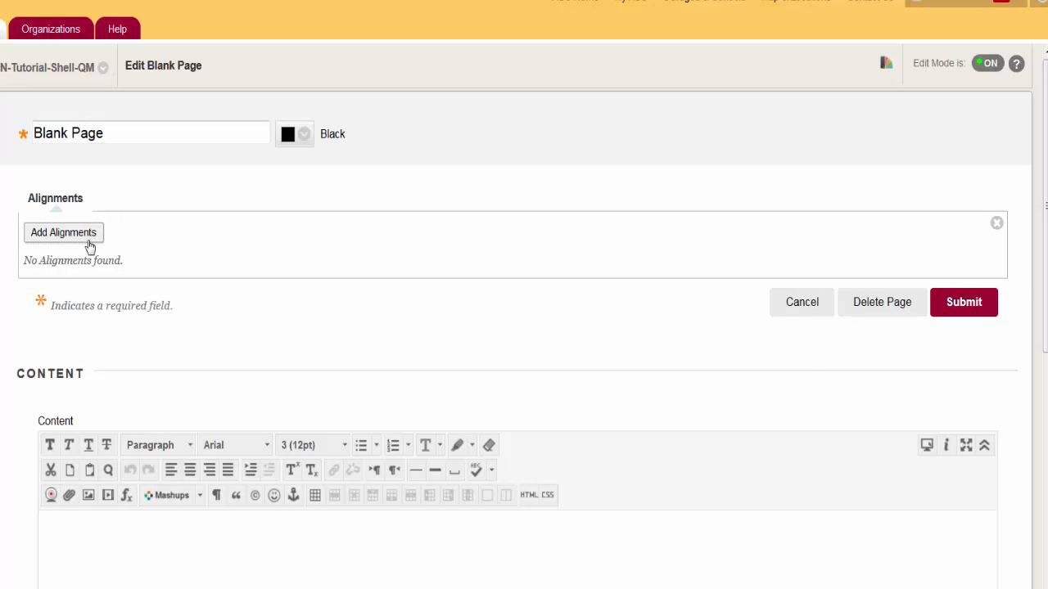
pyautogui.click(90, 245)
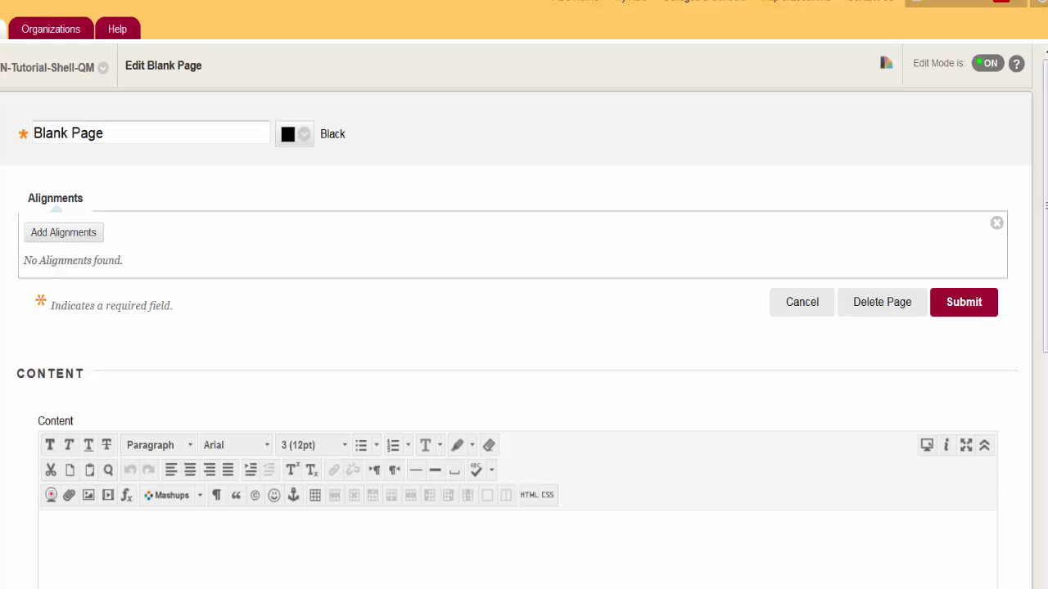
# Add a tool link named "Tools Page" of type Tools Area to the course menu and make it available to users
pyautogui.click(19, 102)
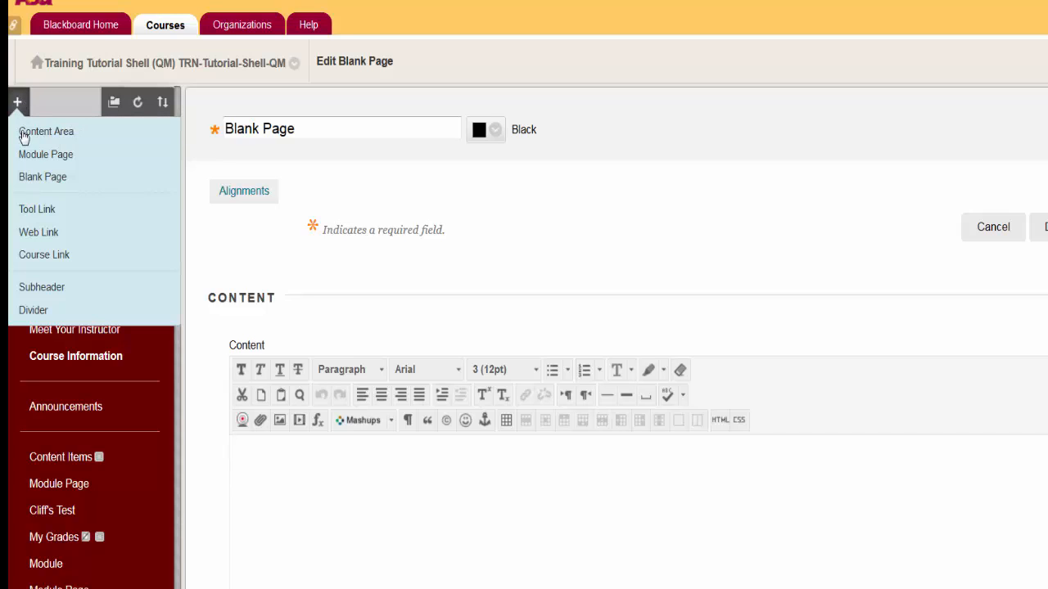
pyautogui.click(38, 213)
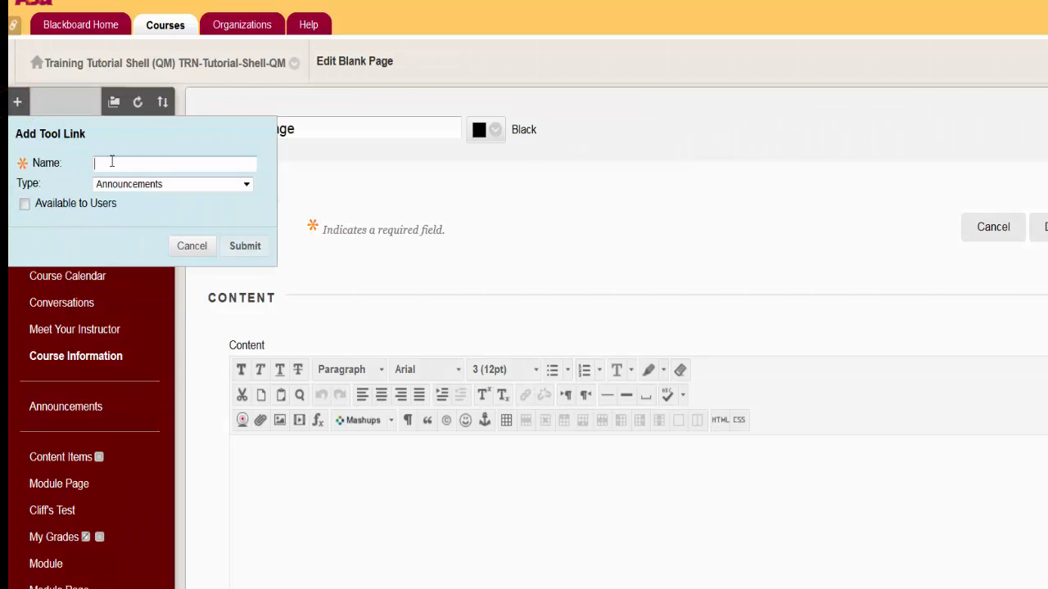
pyautogui.write('Tools Page')
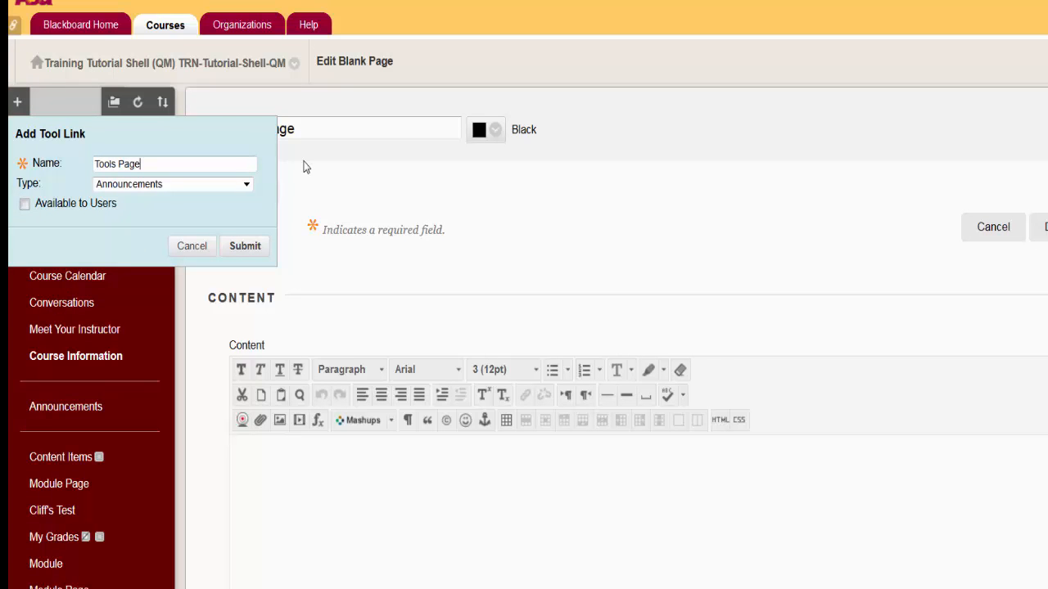
pyautogui.click(246, 185)
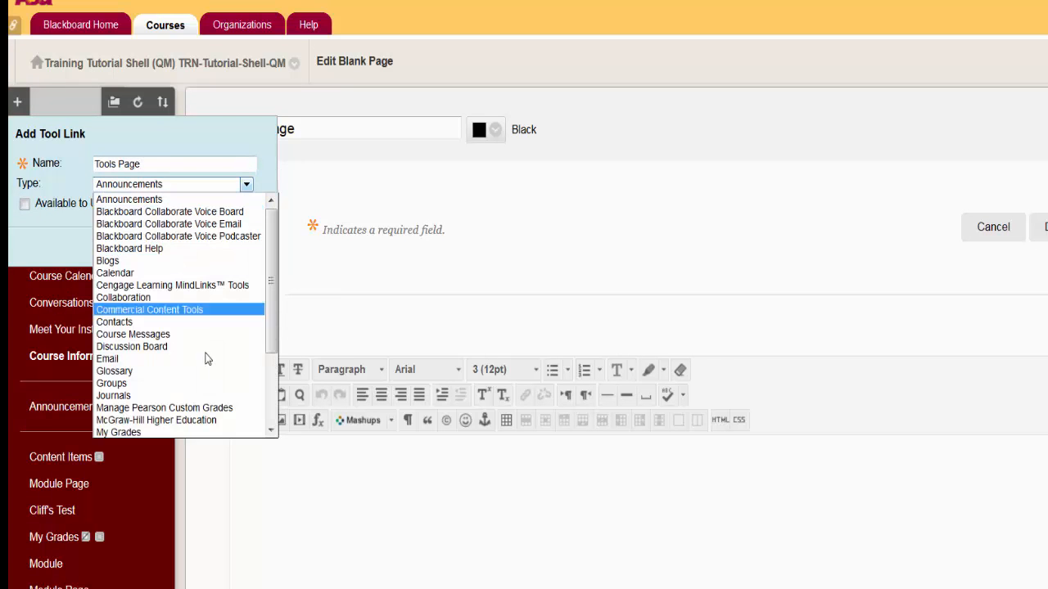
pyautogui.scroll(-3, 196, 364)
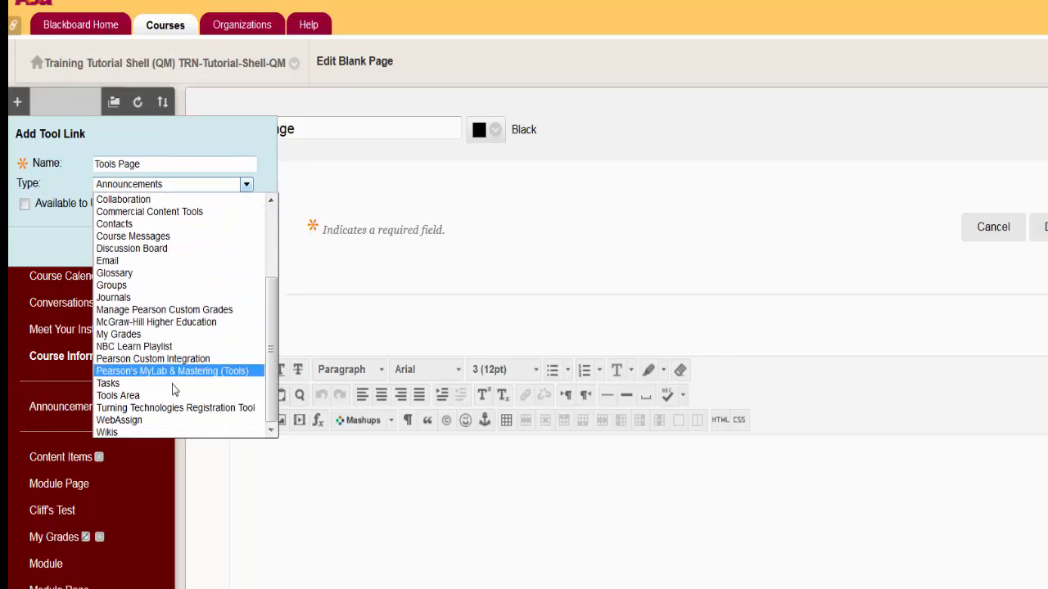
pyautogui.click(131, 395)
pyautogui.click(24, 203)
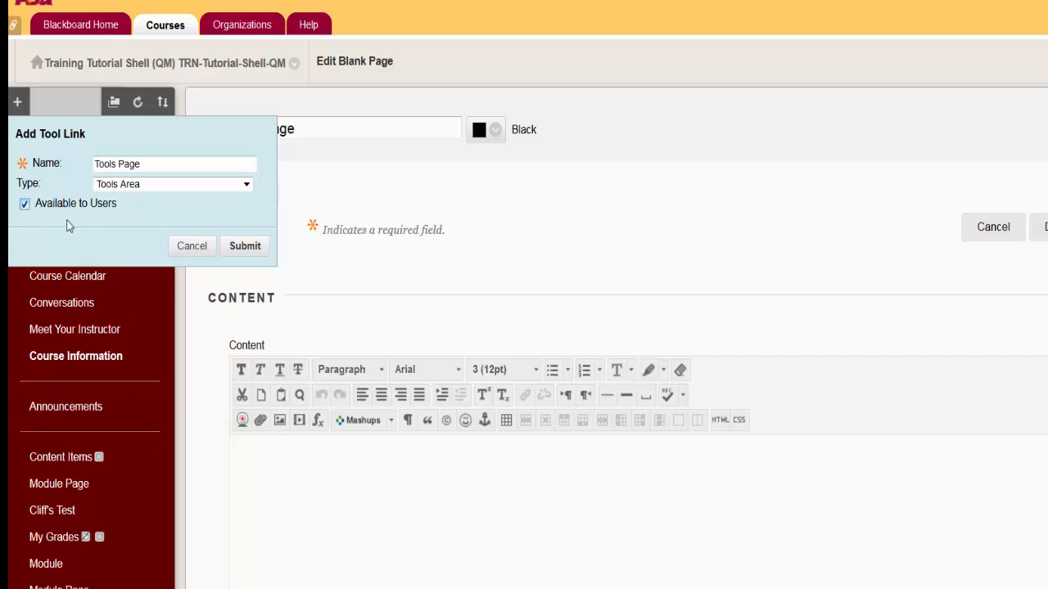
pyautogui.click(225, 245)
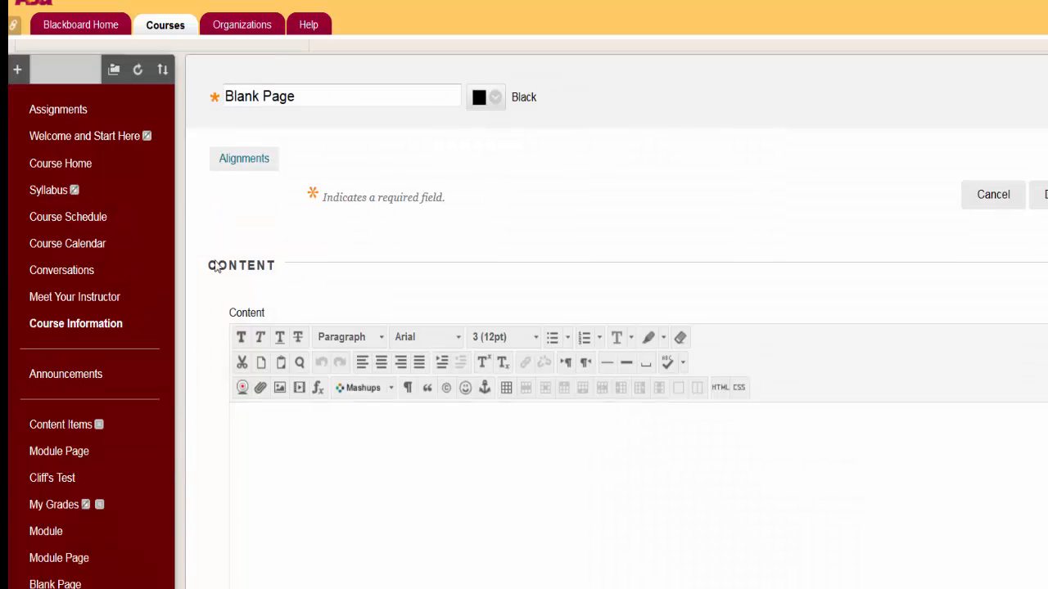
# Open the new Tools Page and look through the course tools and their show or hide link options
pyautogui.scroll(-5, 103, 507)
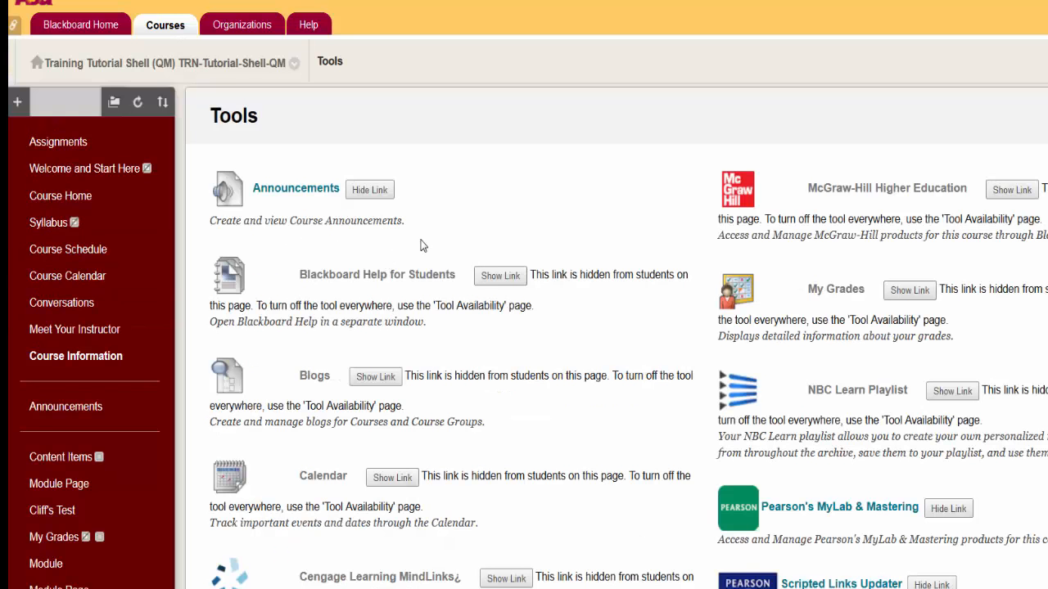
pyautogui.scroll(-10, 423, 246)
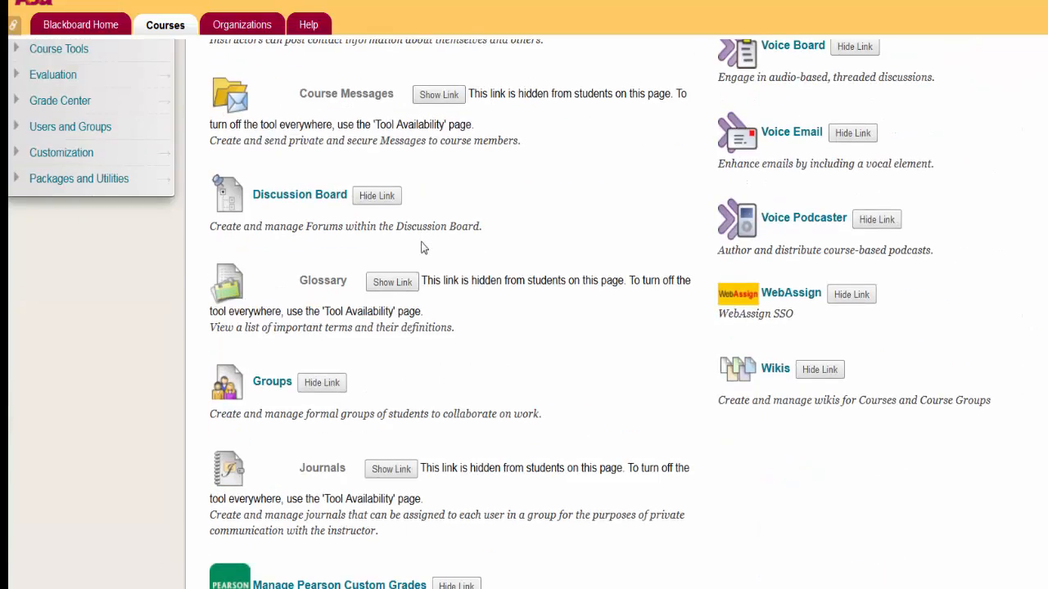
pyautogui.scroll(10, 423, 248)
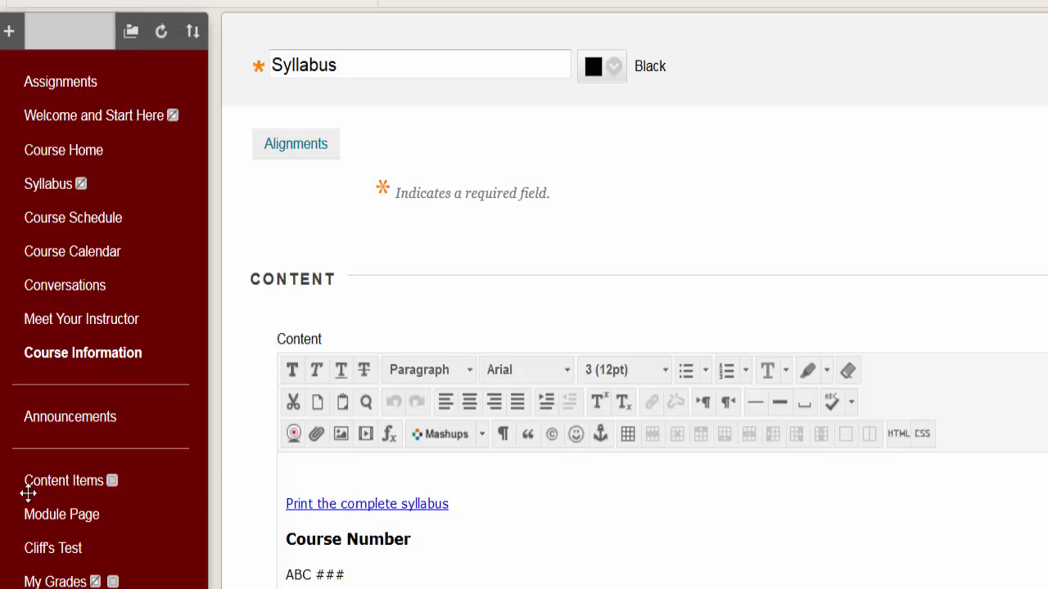
# Examine the name, URL and availability options for adding a web link to the course menu, and cancel without adding one
pyautogui.click(9, 31)
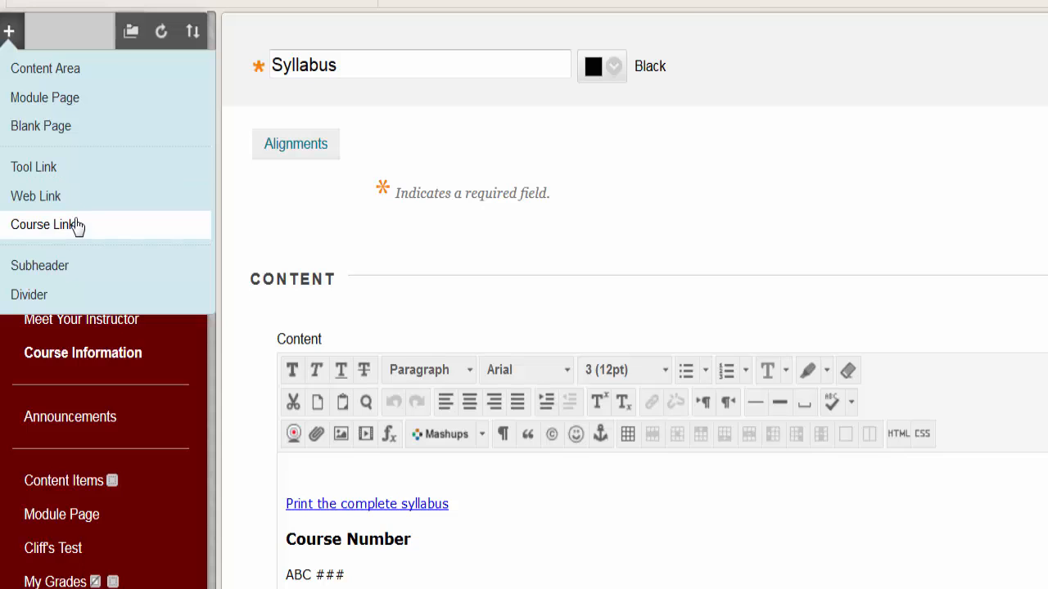
pyautogui.click(57, 197)
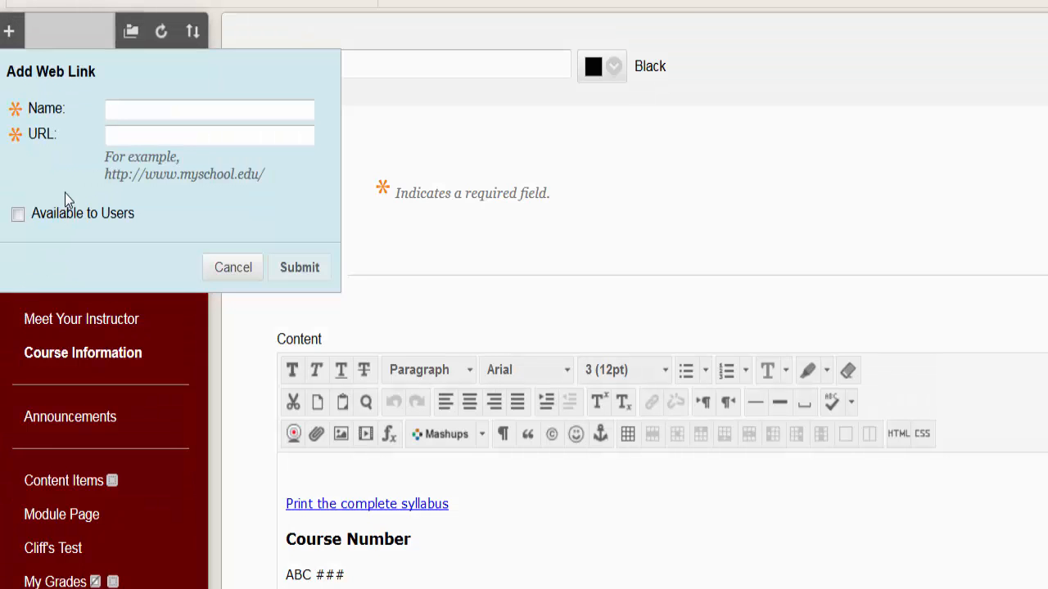
pyautogui.click(234, 266)
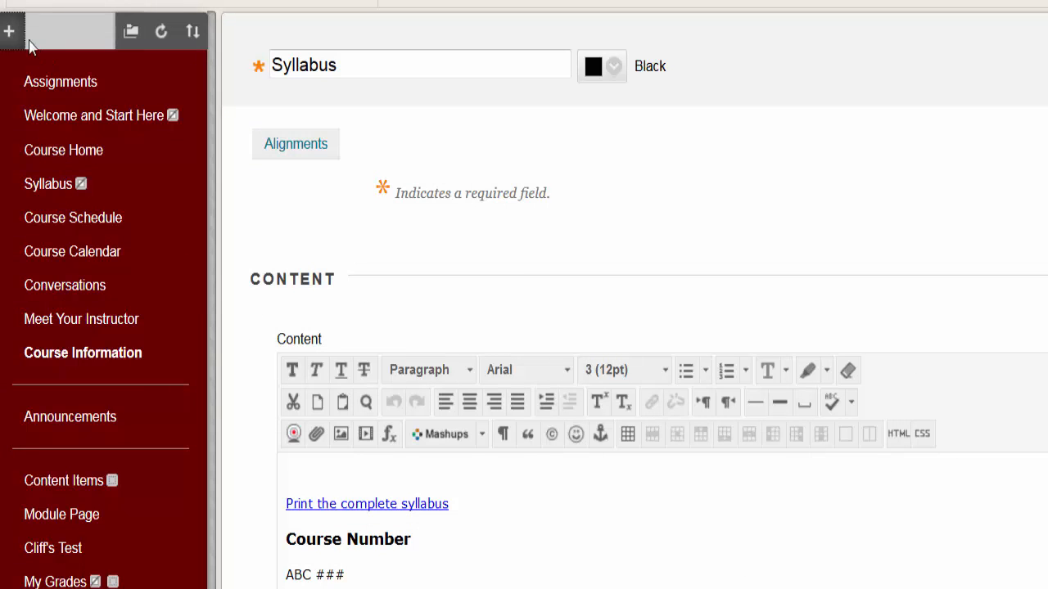
pyautogui.click(9, 32)
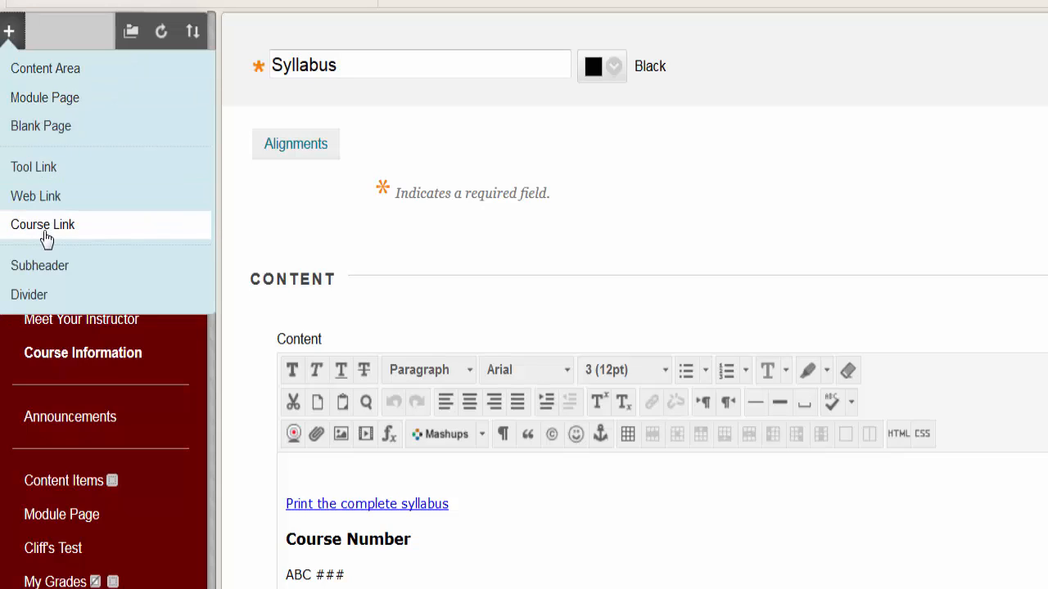
pyautogui.click(56, 305)
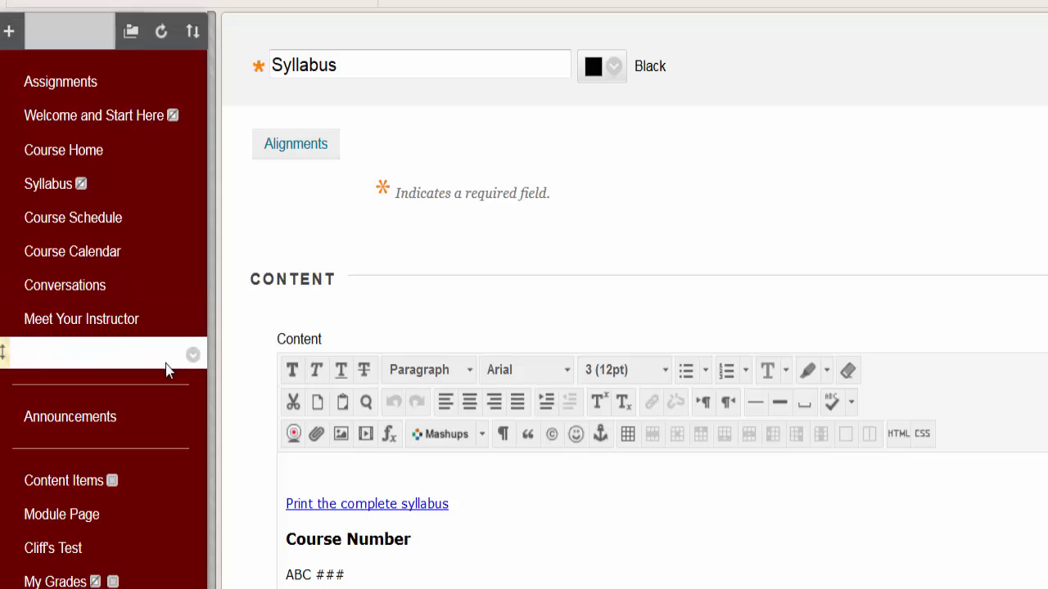
pyautogui.doubleClick(143, 356)
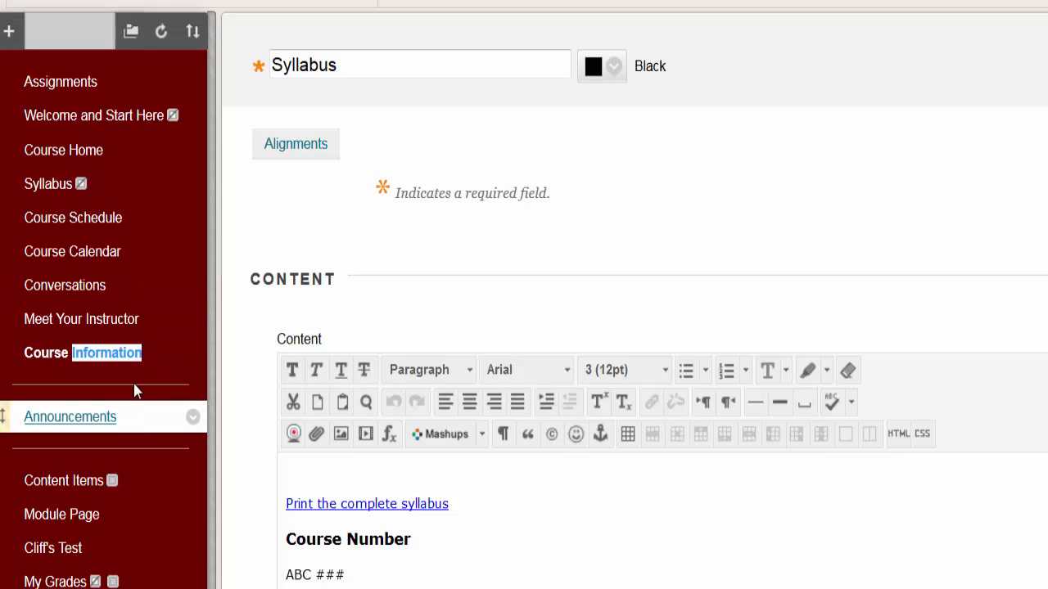
pyautogui.click(133, 358)
pyautogui.moveTo(117, 413); pyautogui.dragTo(124, 445)
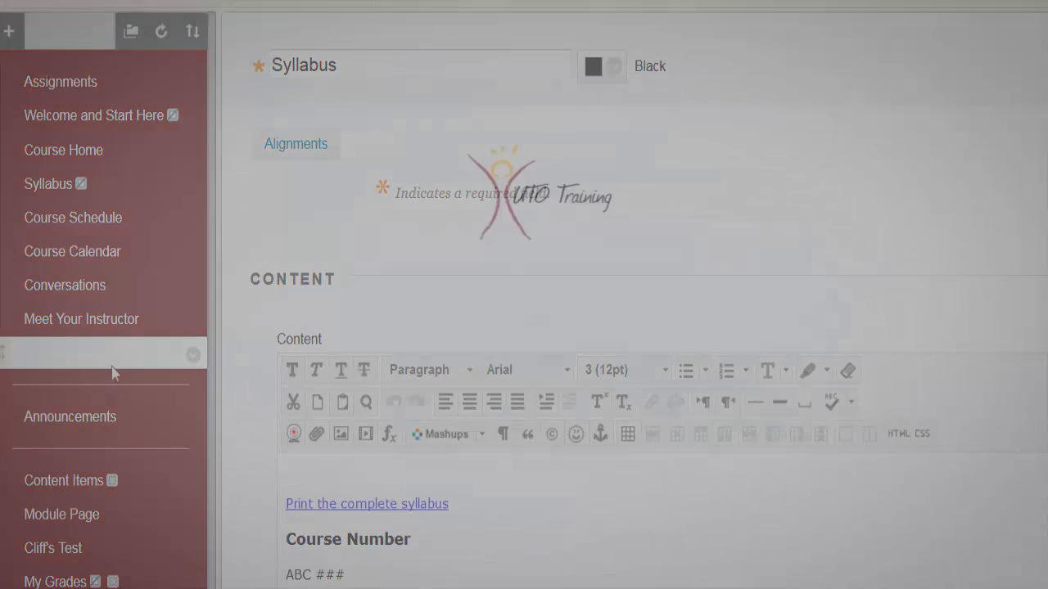